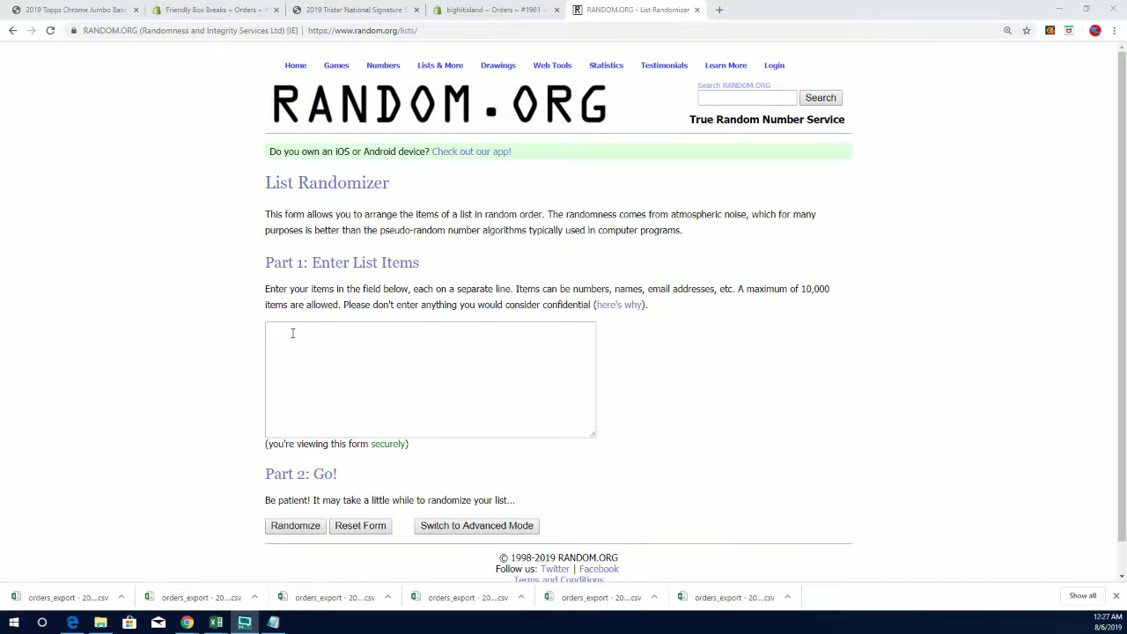
Paste the participant names into the list box and start the randomization.
click(292, 333)
right_click(280, 334)
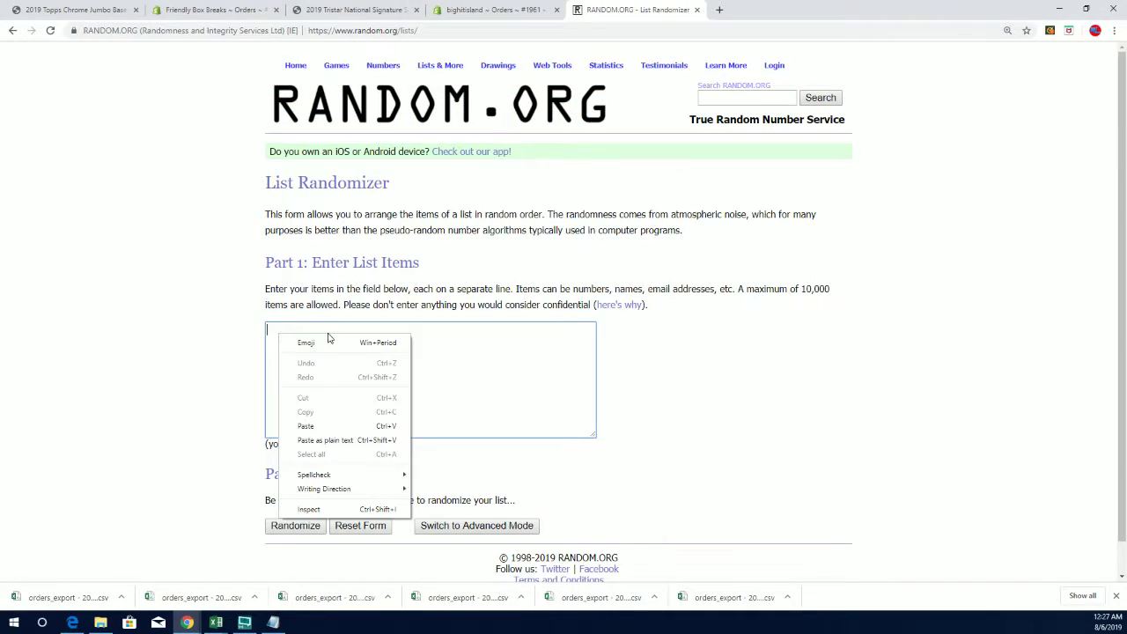
click(305, 427)
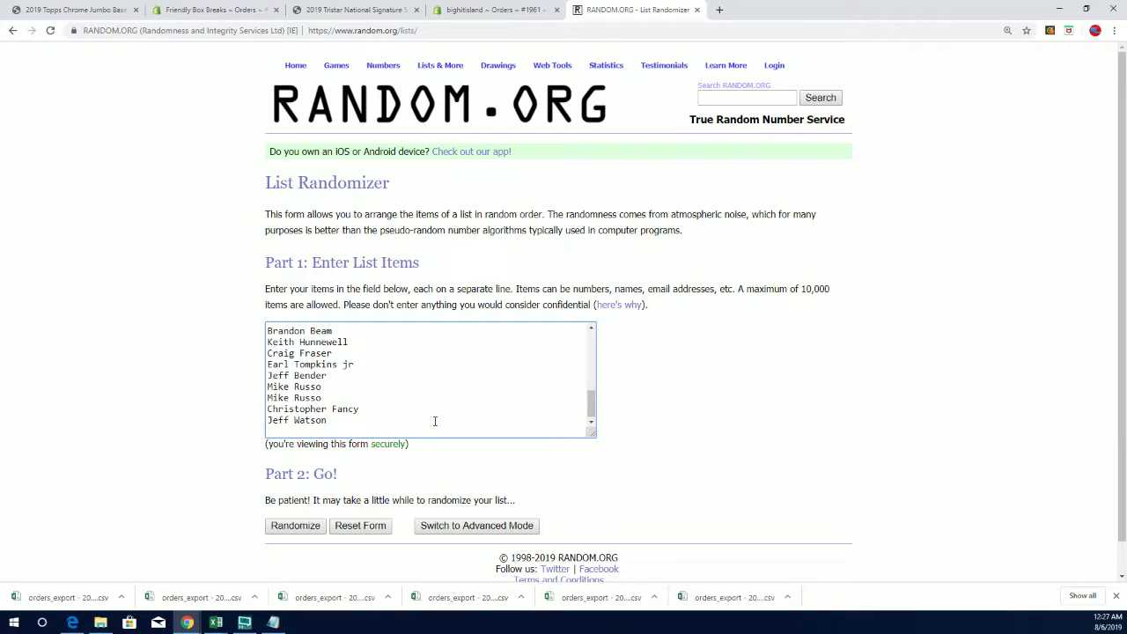
scroll(434, 422, up, 1)
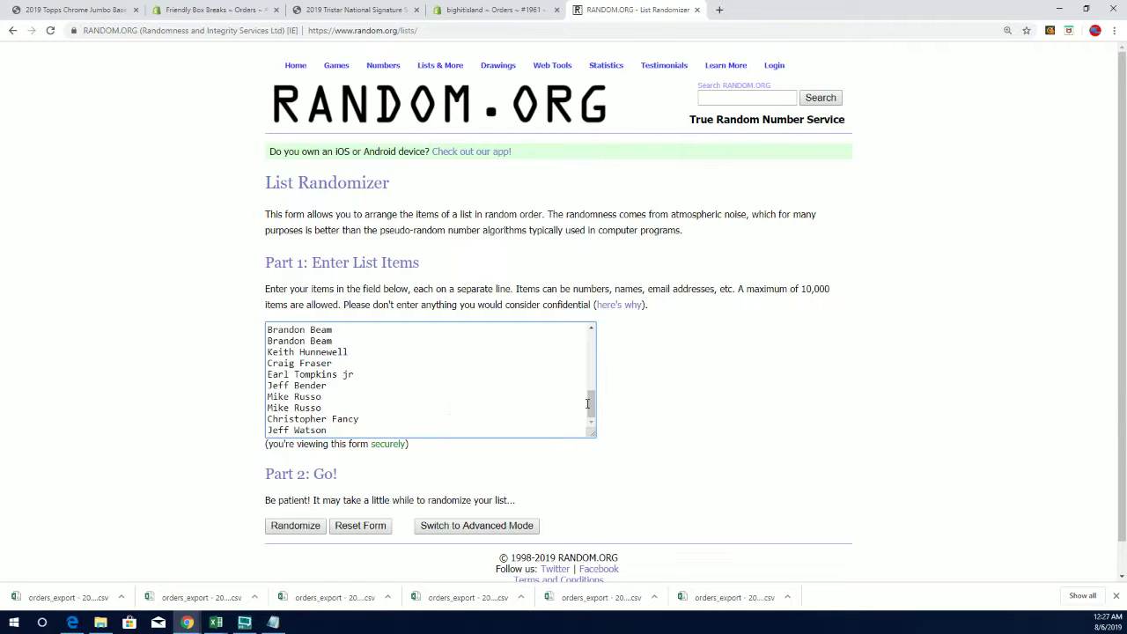
mouse_move(592, 409)
mouse_down()
mouse_move(579, 342)
mouse_move(600, 407)
mouse_up()
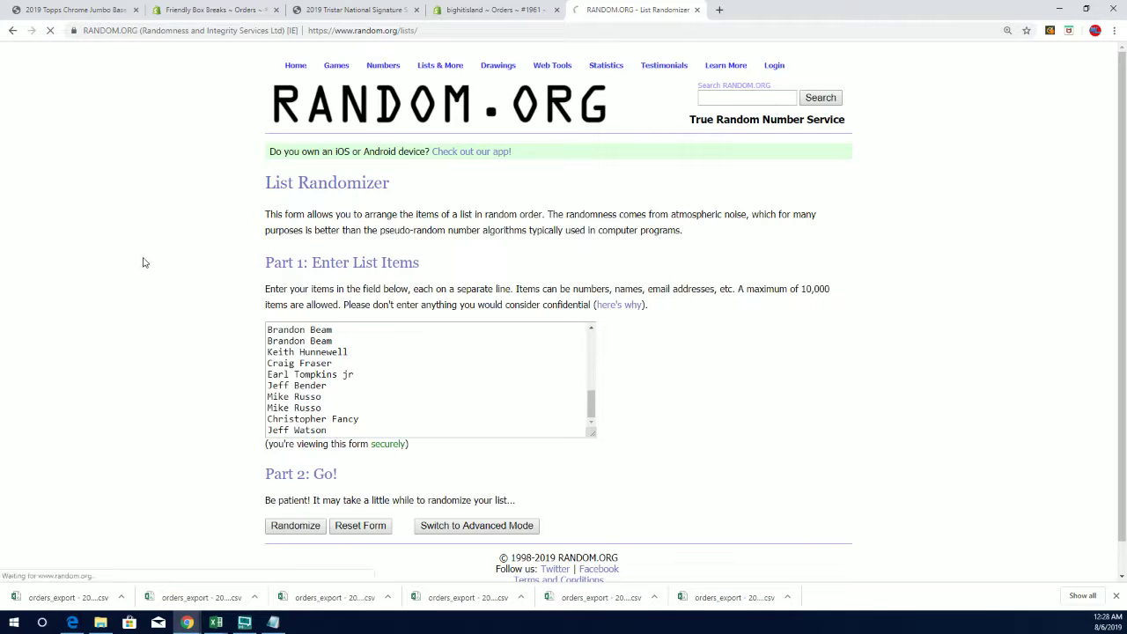
scroll(260, 493, down, 5)
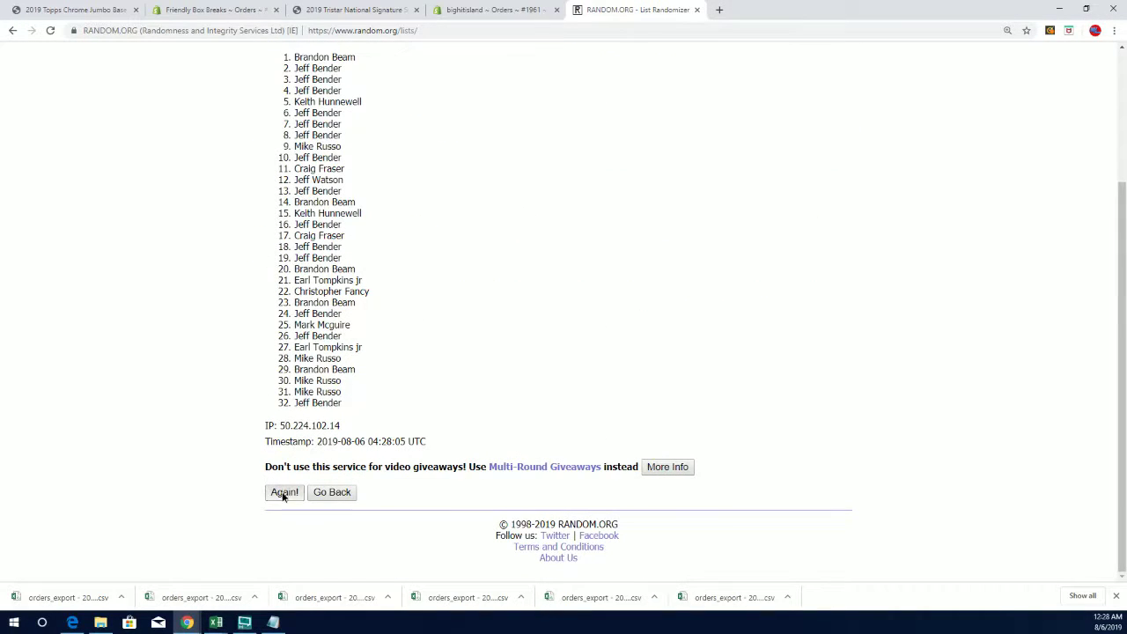
Re-randomize the participant list five more times with Again!
click(282, 495)
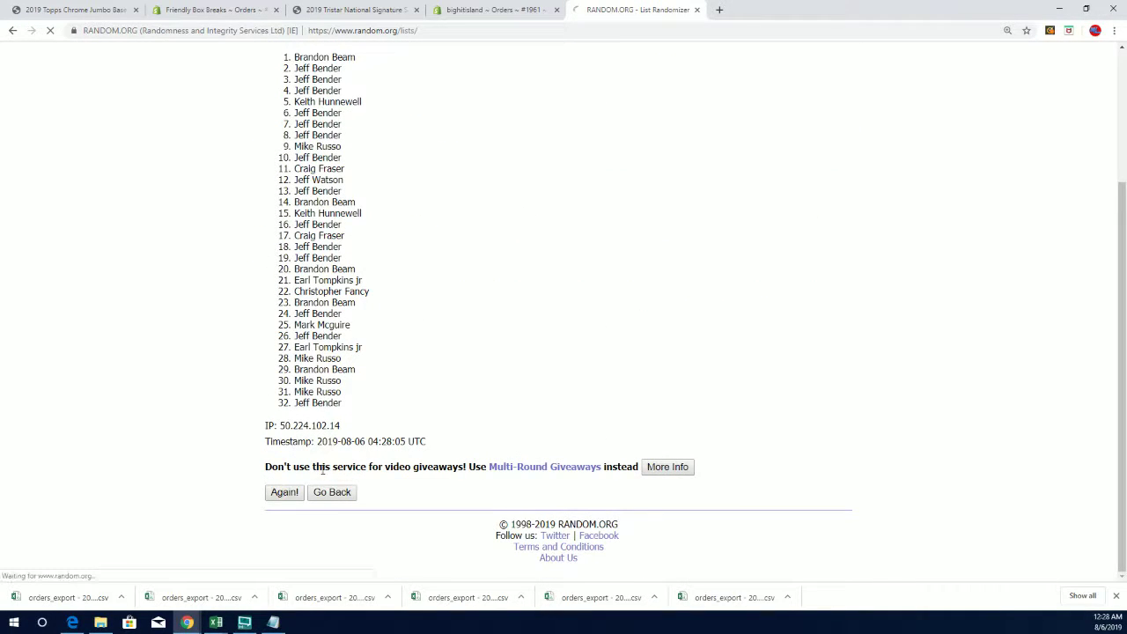
click(283, 495)
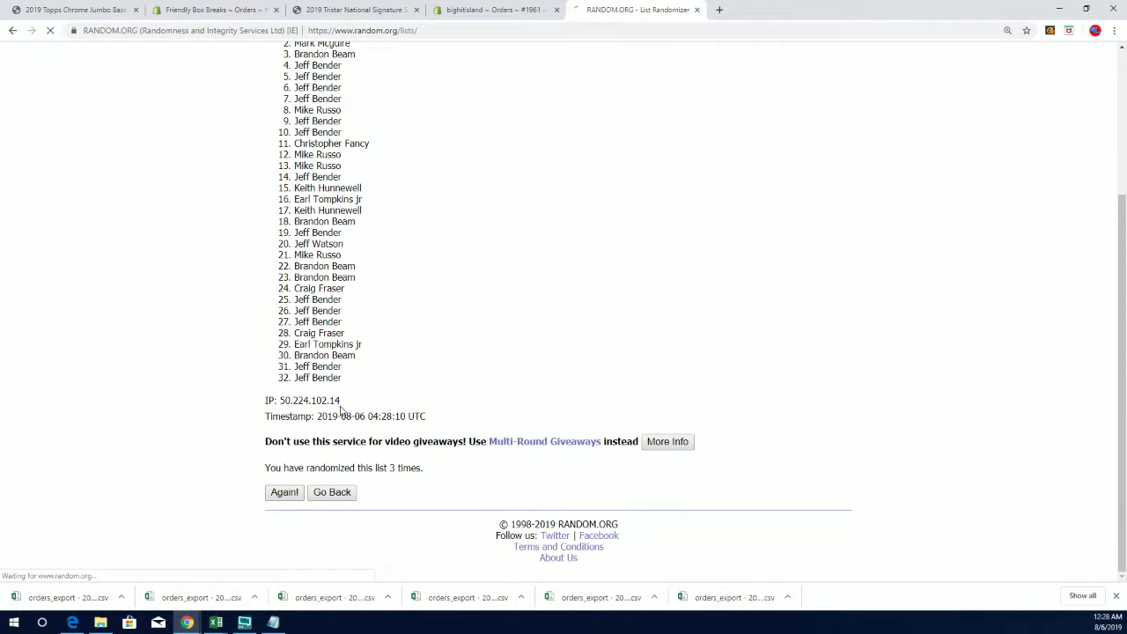
click(283, 492)
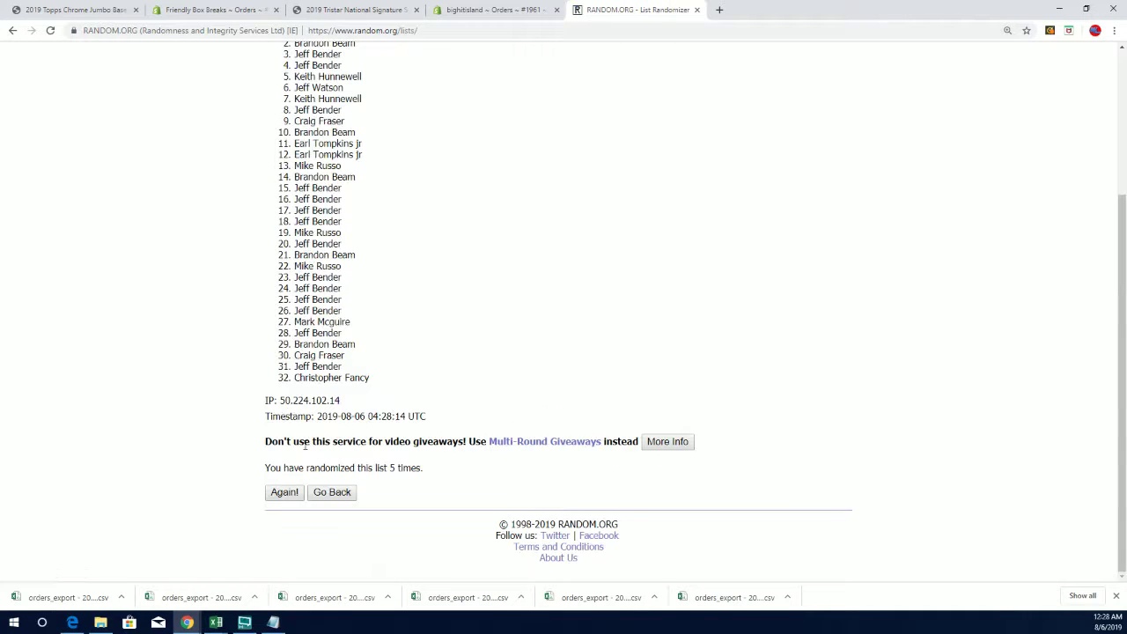
click(282, 492)
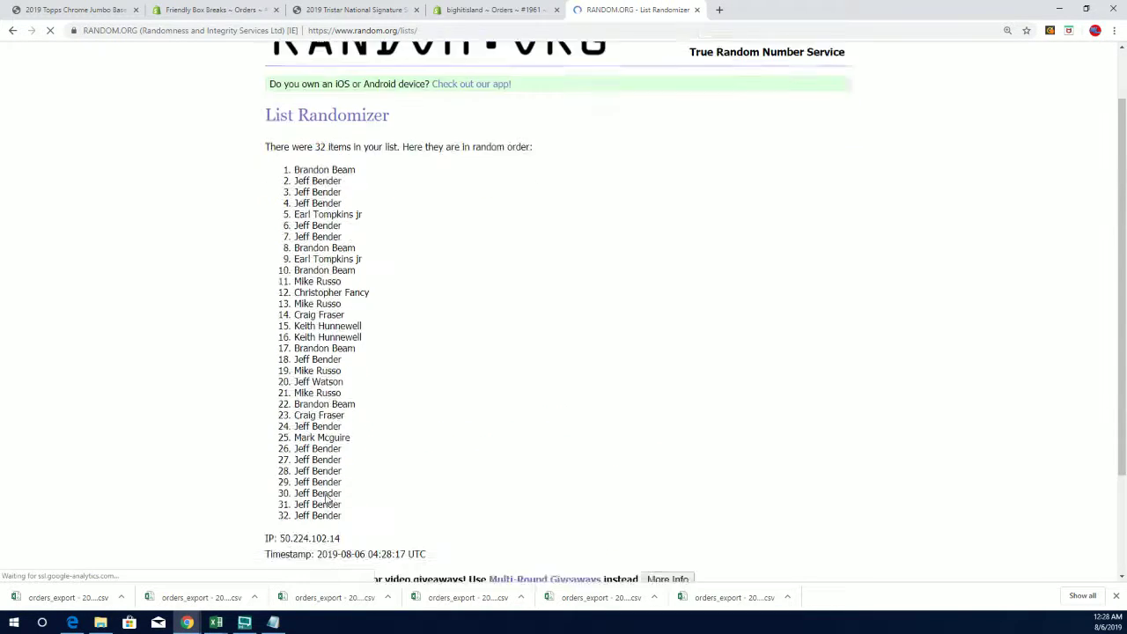
click(283, 492)
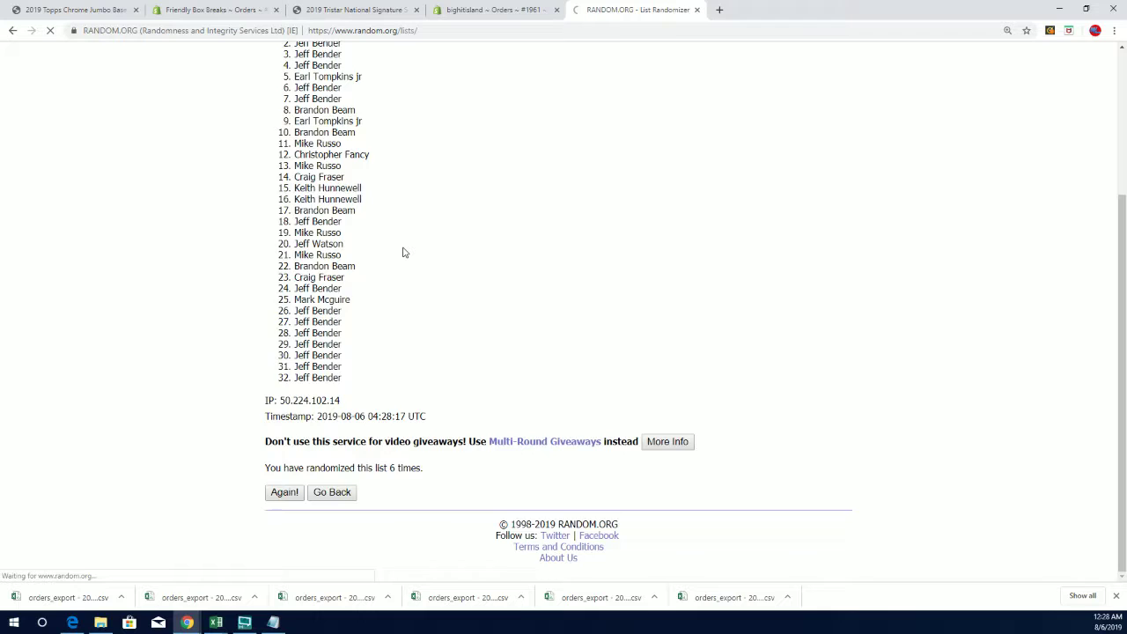
drag(391, 244, 200, 223)
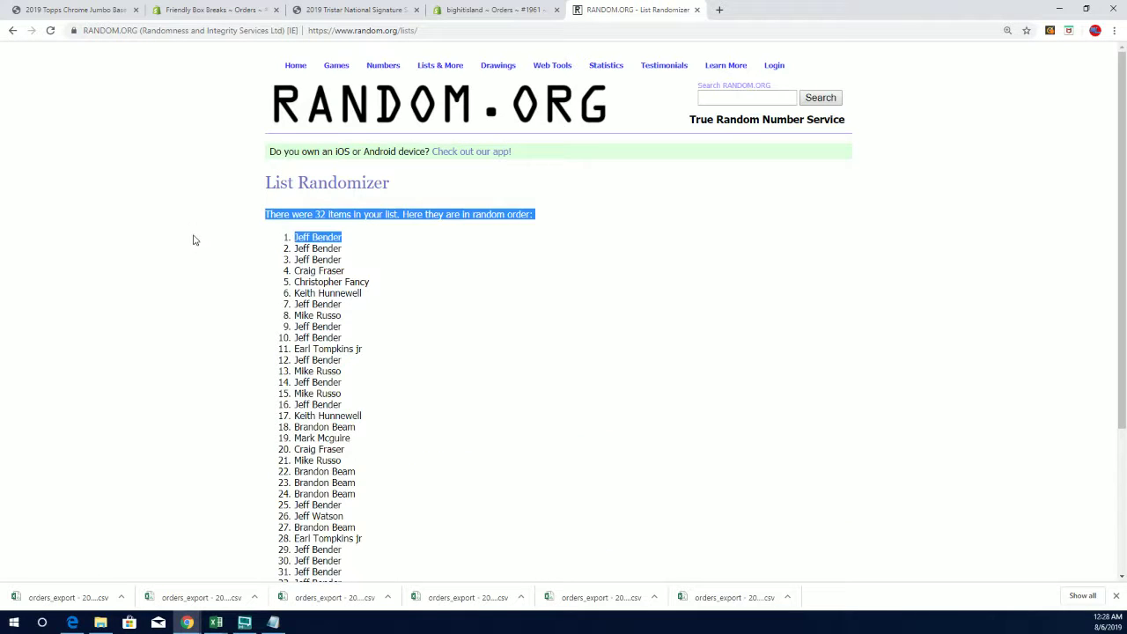
click(229, 271)
drag(354, 245, 258, 242)
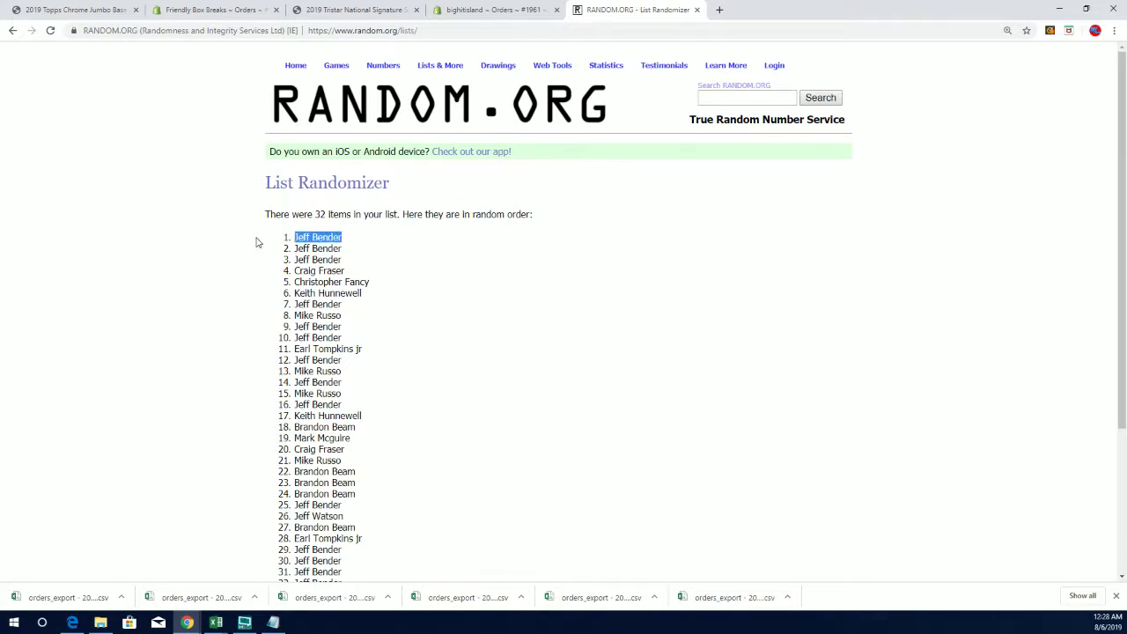
right_click(314, 232)
click(334, 240)
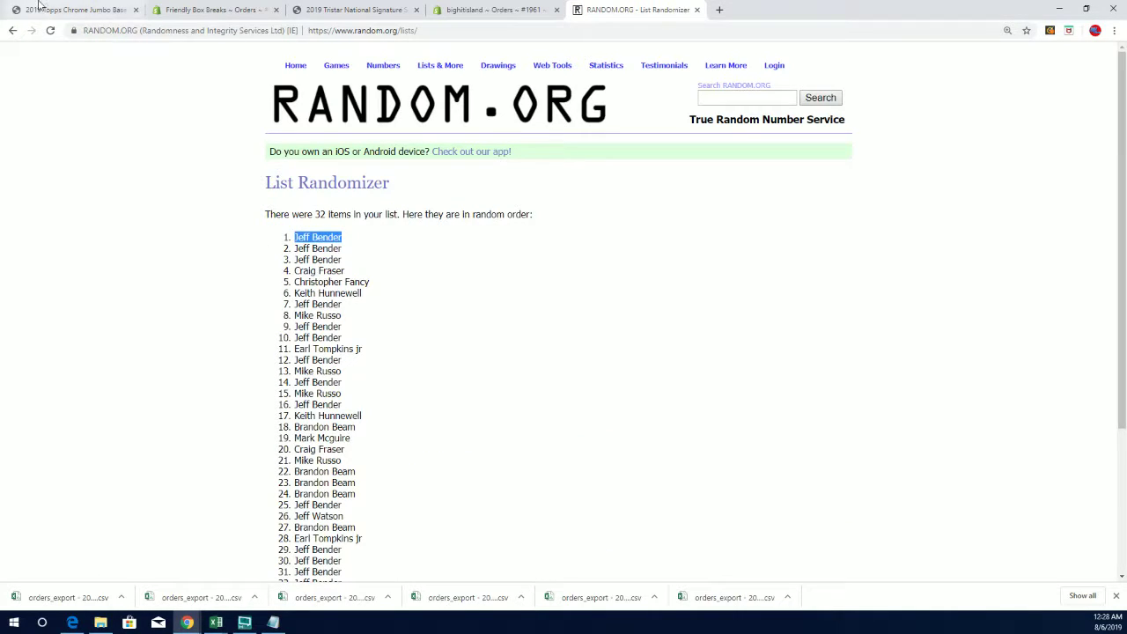
click(356, 10)
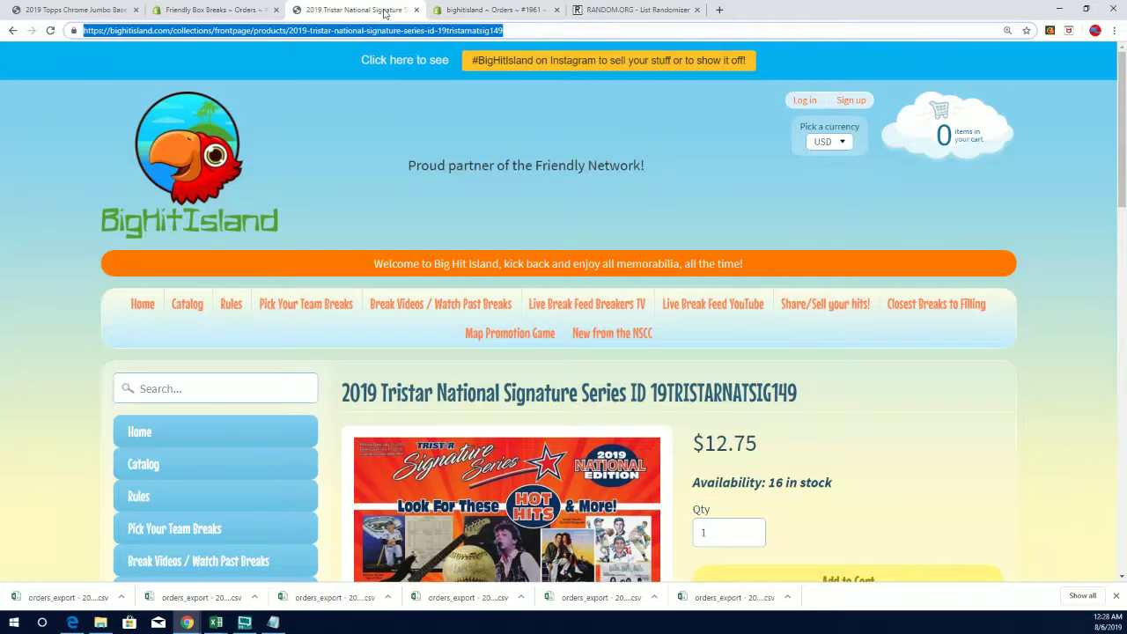
click(510, 333)
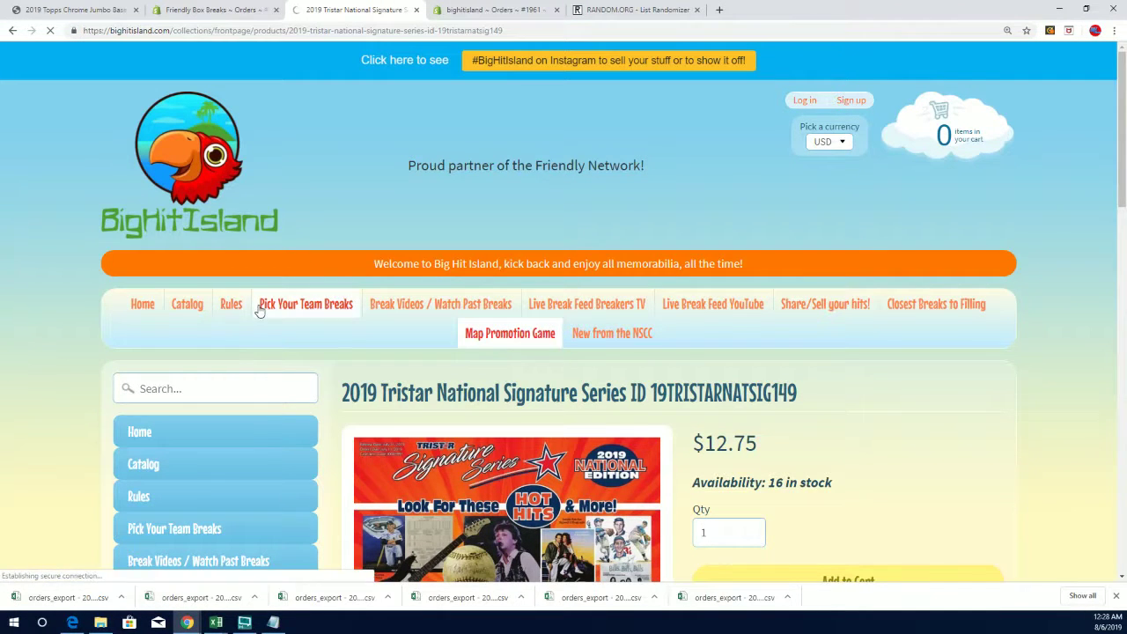
scroll(259, 311, down, 10)
scroll(260, 311, down, 10)
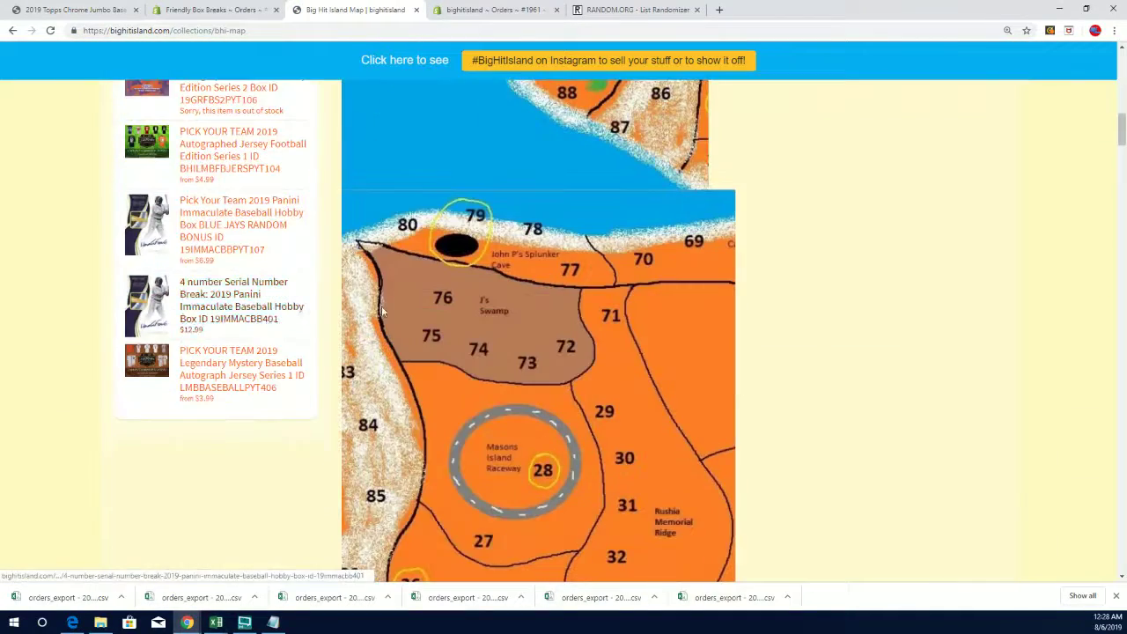
mouse_move(1121, 132)
mouse_down()
mouse_move(1122, 422)
mouse_move(1122, 348)
mouse_up()
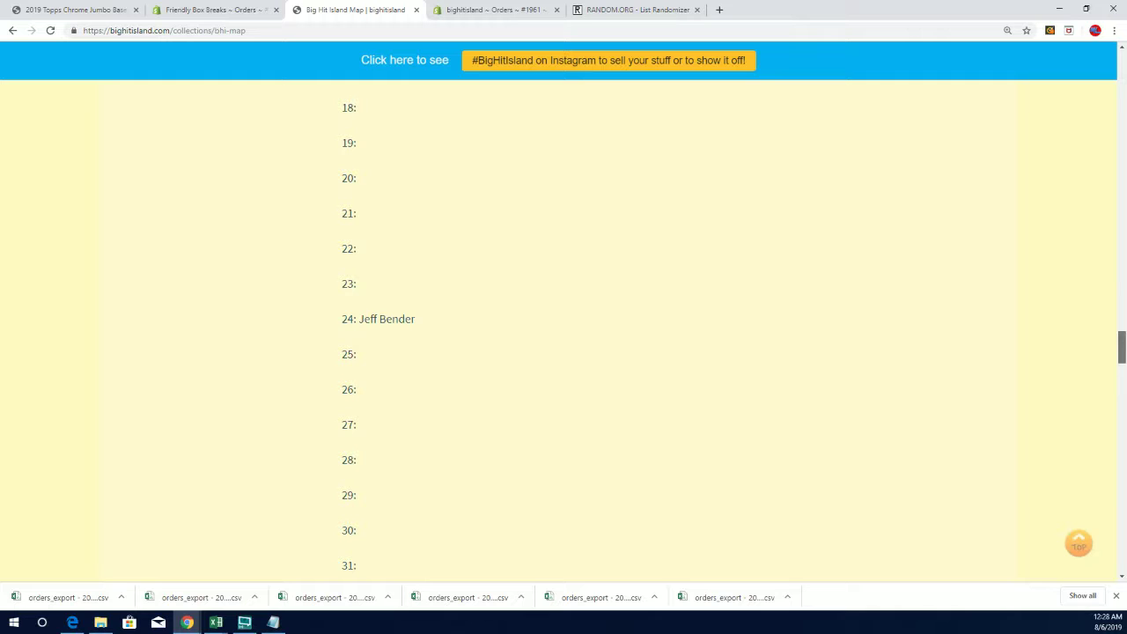